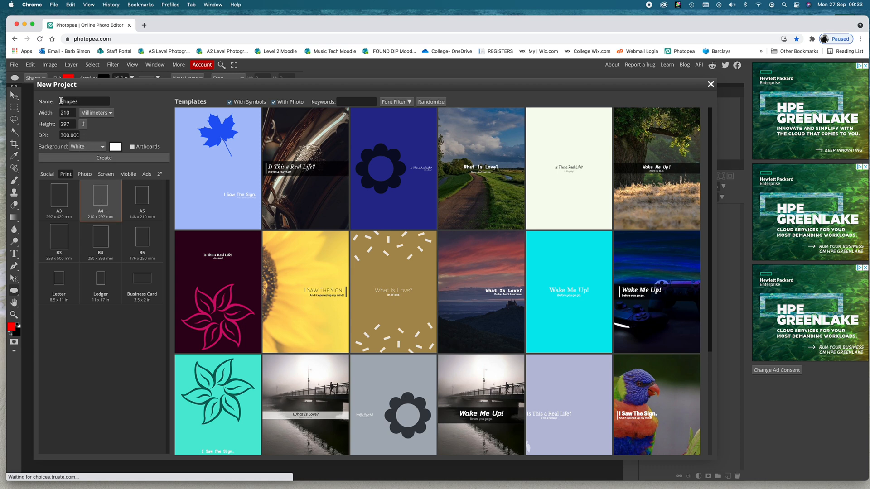
Step: Create the A4 Shapes document and draw a tall, narrow red rectangle with a black stroke in the page's left half
left_click(104, 160)
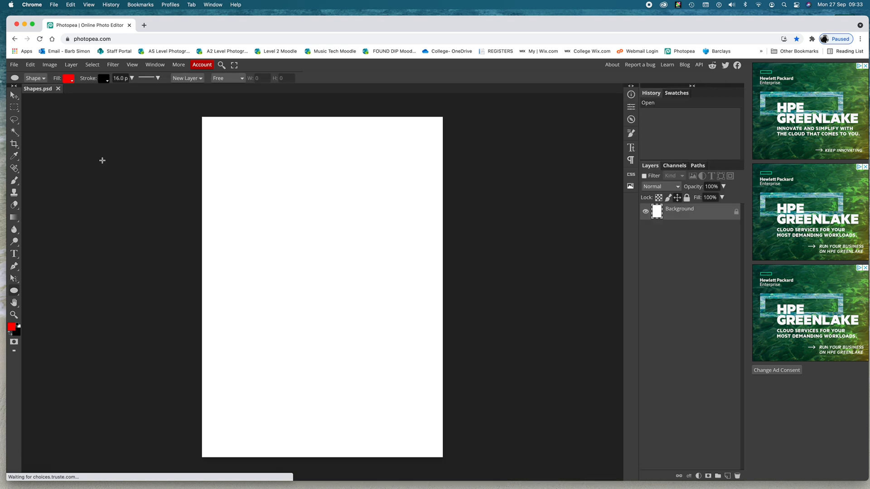
left_click(14, 293)
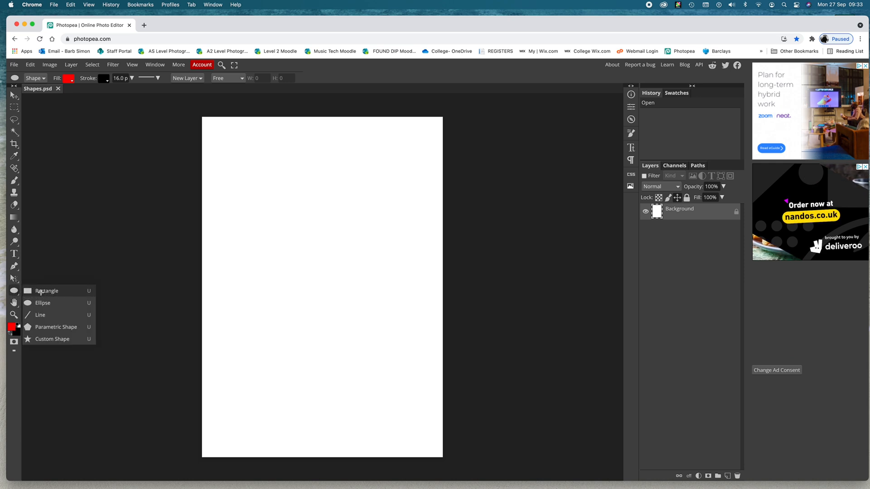
left_click(40, 292)
left_click(14, 291)
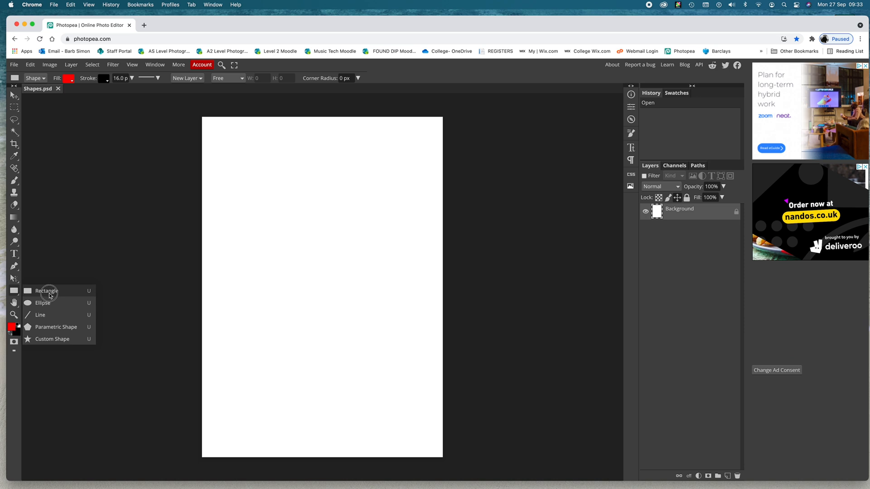
left_click(14, 292)
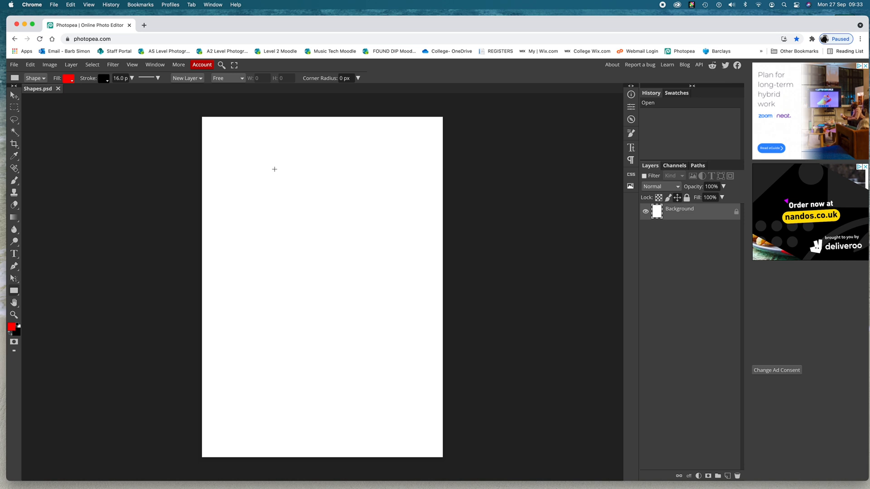
left_click_drag(263, 164, 276, 400)
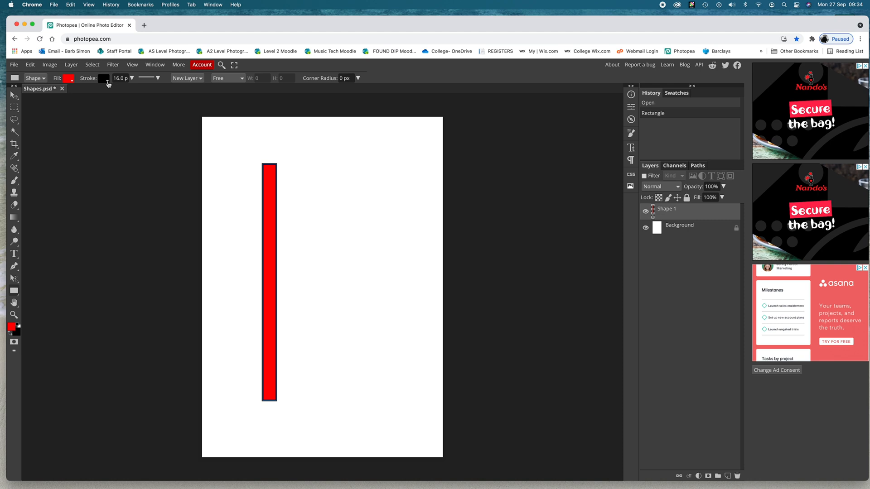
Step: Try a black fill and no stroke on the rectangle, restoring the red fill and solid black stroke
left_click(71, 81)
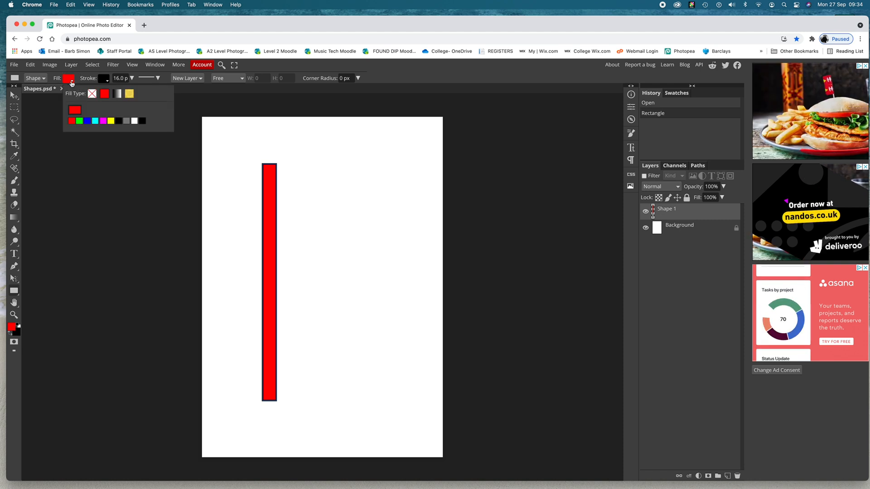
left_click(119, 122)
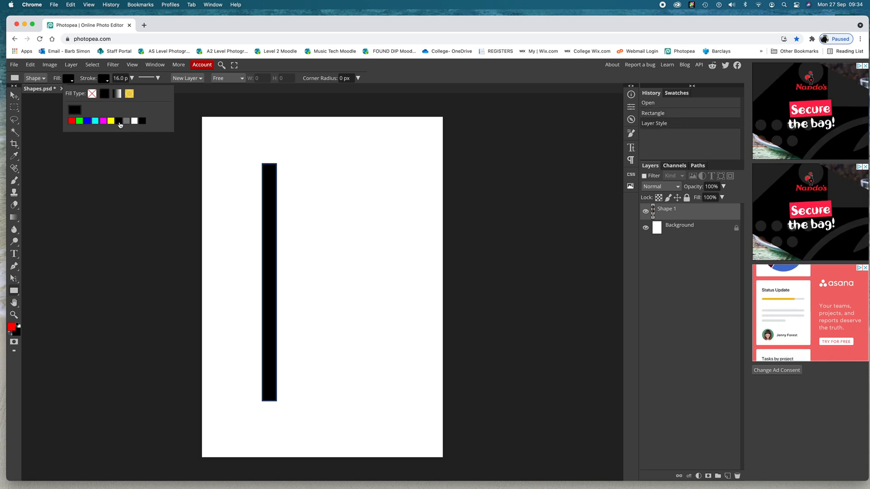
left_click(71, 121)
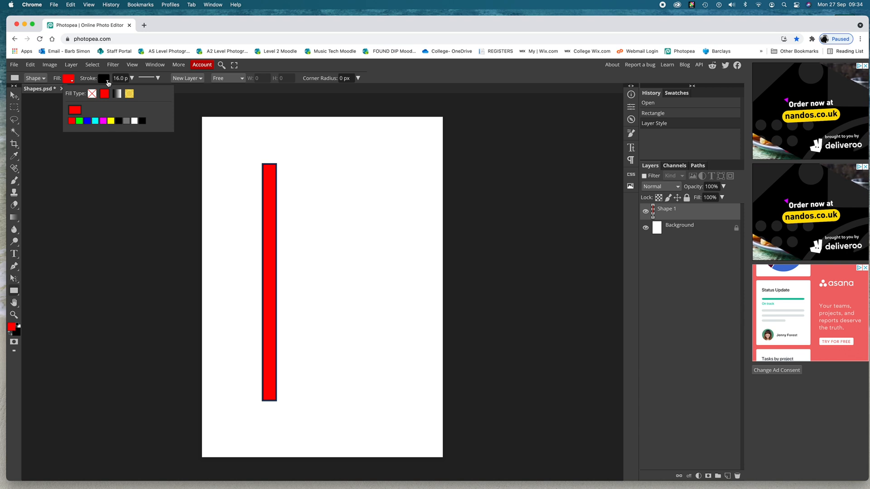
left_click(107, 82)
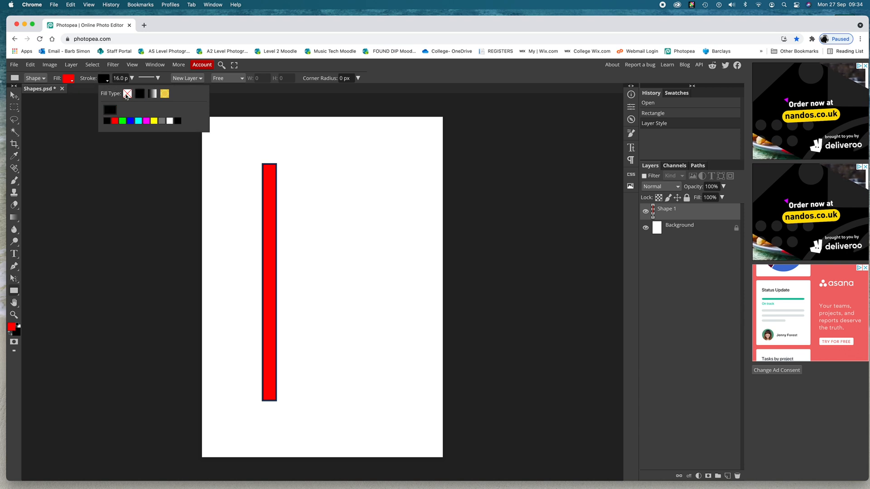
left_click(127, 94)
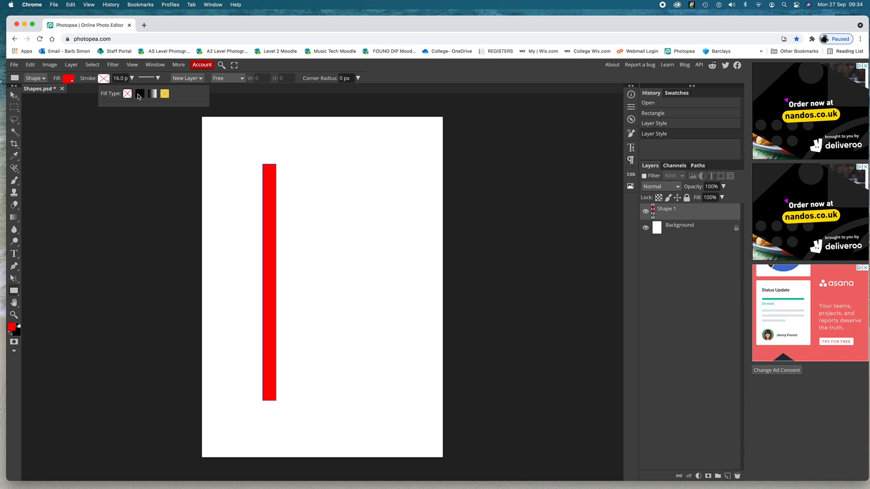
left_click(139, 94)
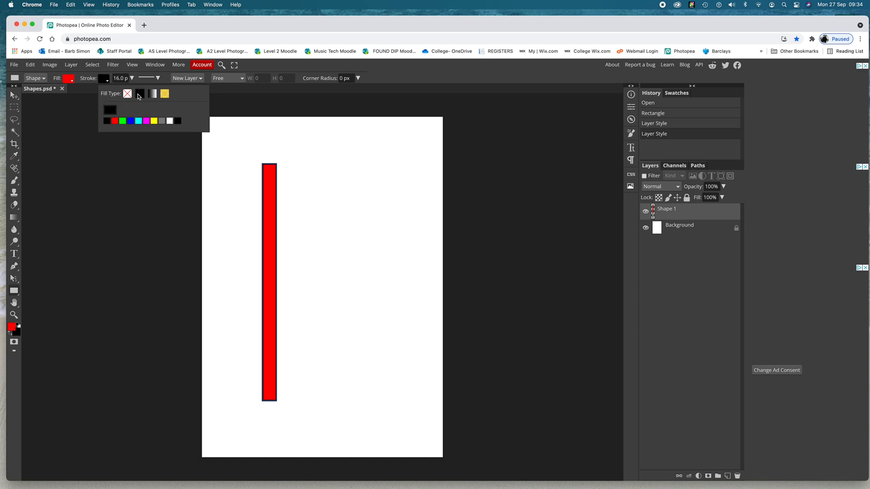
Step: Reduce the rectangle's stroke width to 11
left_click(131, 79)
left_click_drag(122, 90, 122, 93)
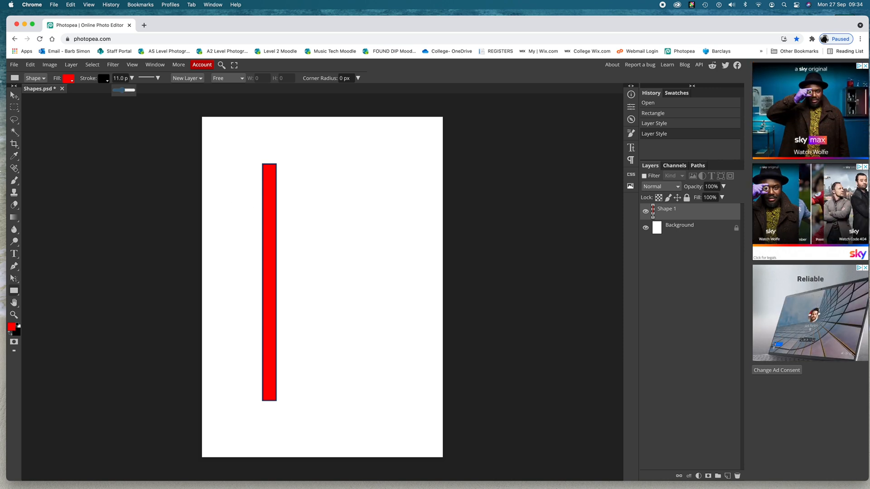
Step: With transform controls enabled, move the rectangle closer to the page's left edge and shorten it to about 95% of its height
left_click(15, 96)
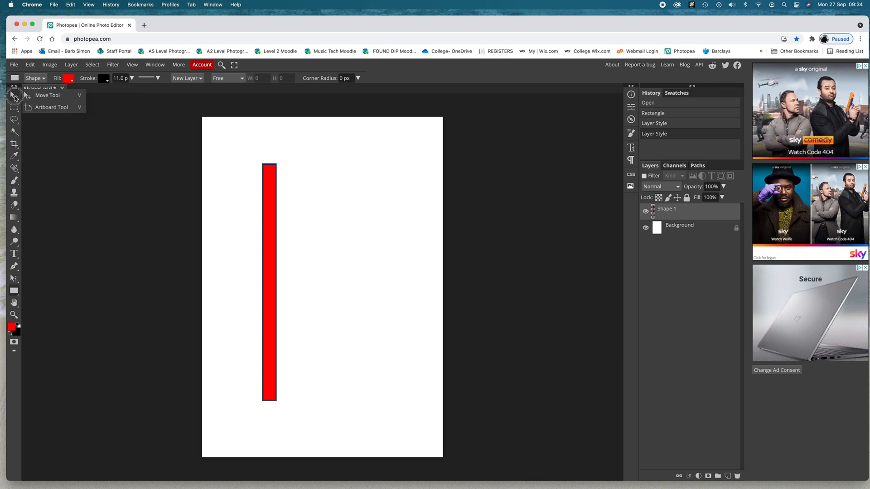
left_click(45, 101)
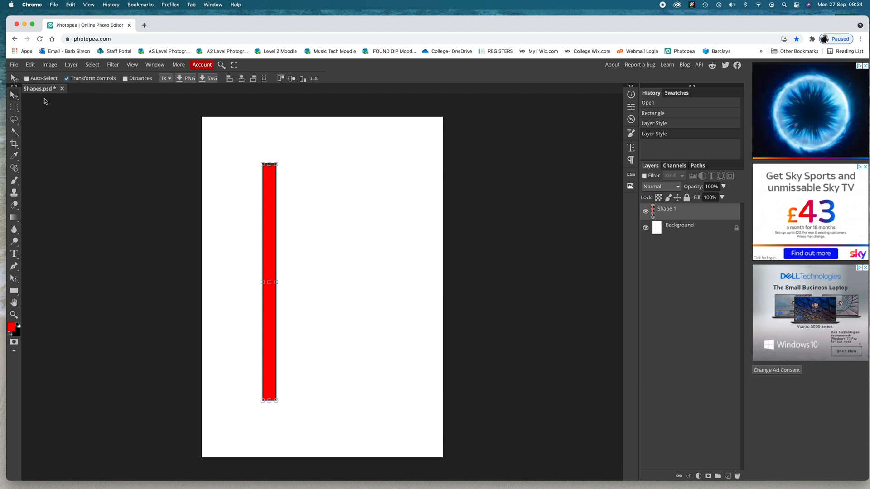
left_click(67, 80)
left_click(67, 80)
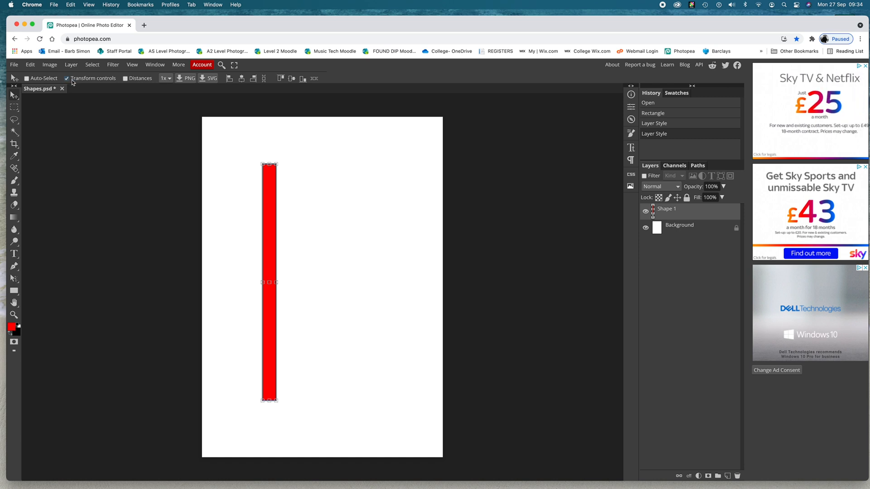
left_click_drag(279, 192, 239, 182)
key("Right")
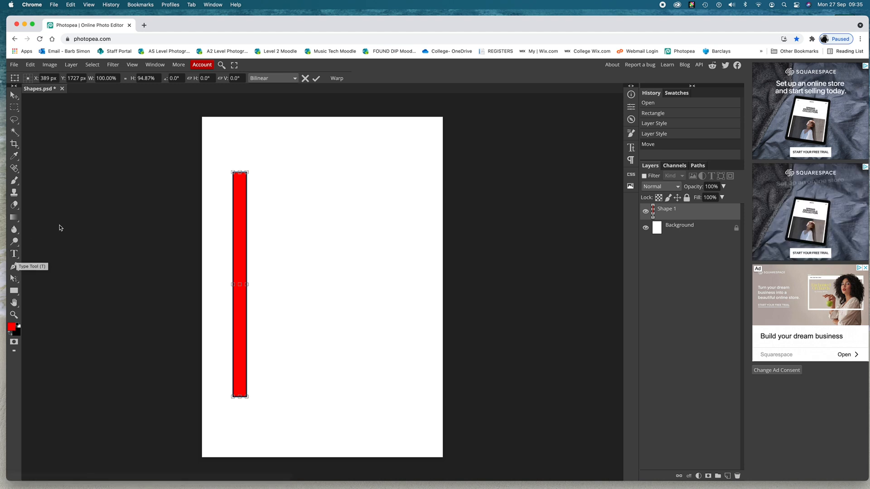
Step: Shift the rectangle slightly upward on the page and apply the transform
left_click(14, 292)
left_click_drag(14, 293, 51, 304)
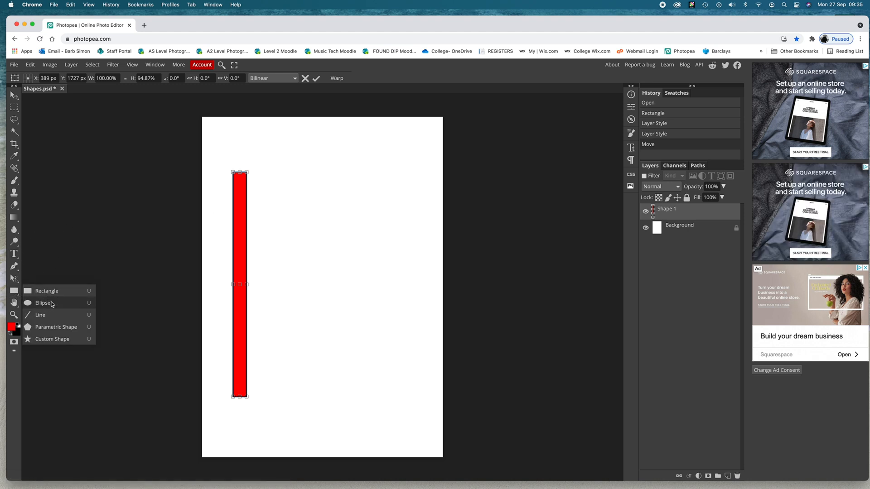
mouse_move(336, 176)
left_mouse_down()
mouse_move(344, 202)
mouse_move(330, 166)
left_mouse_up()
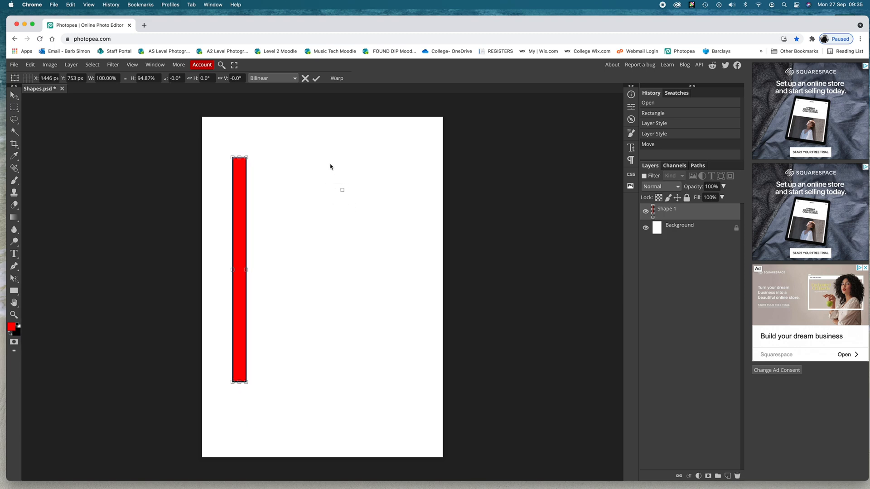
left_click(14, 292)
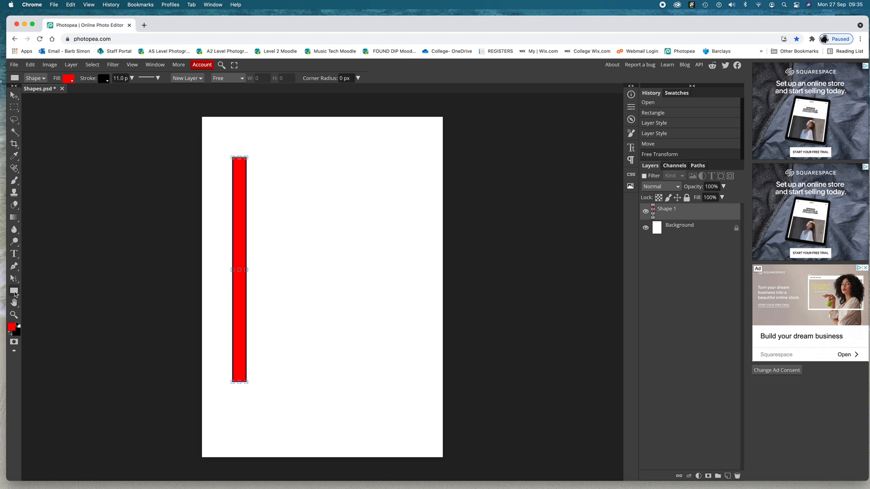
Step: Draw a small ellipse in the page's upper right area and fill it with black
left_click(14, 291)
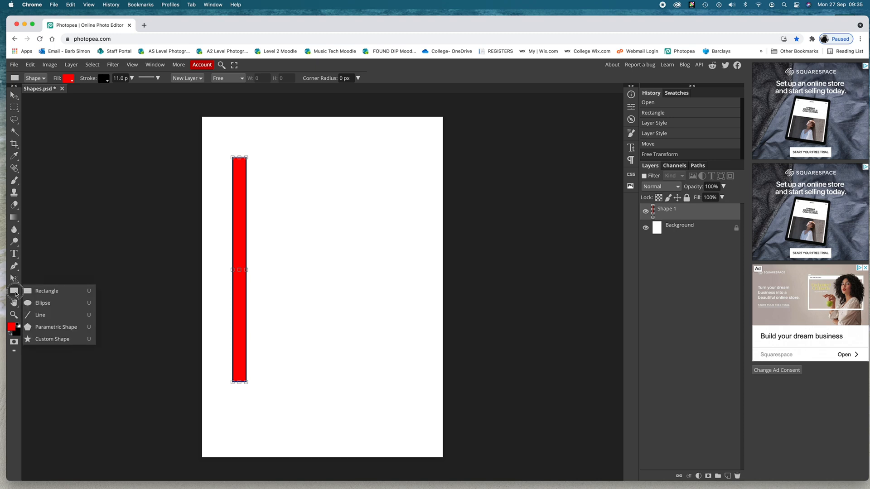
left_click(52, 303)
left_click_drag(335, 206, 381, 248)
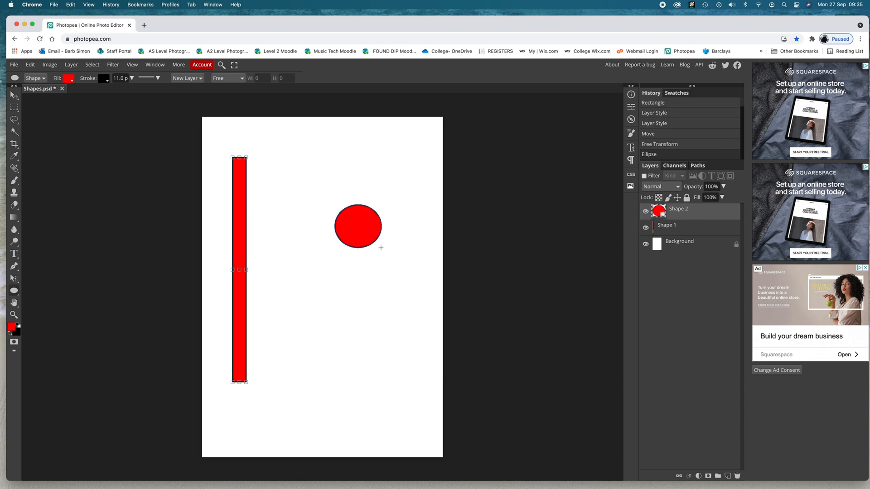
left_click(69, 79)
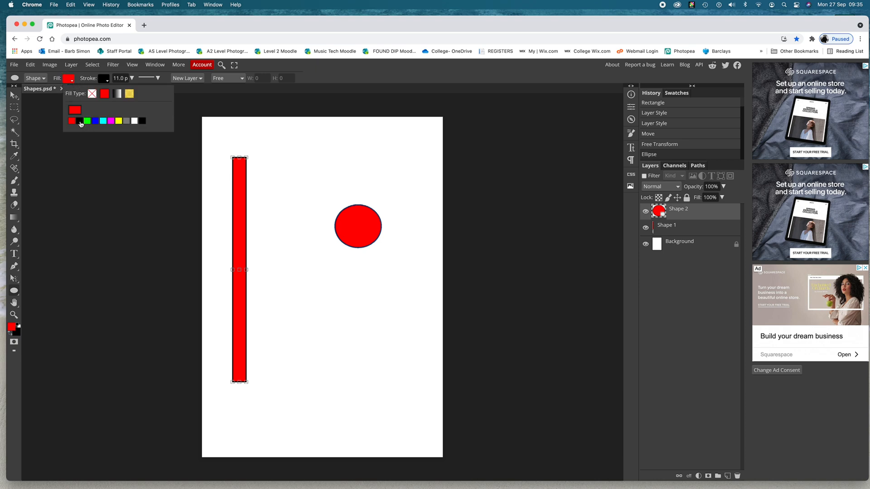
left_click(79, 121)
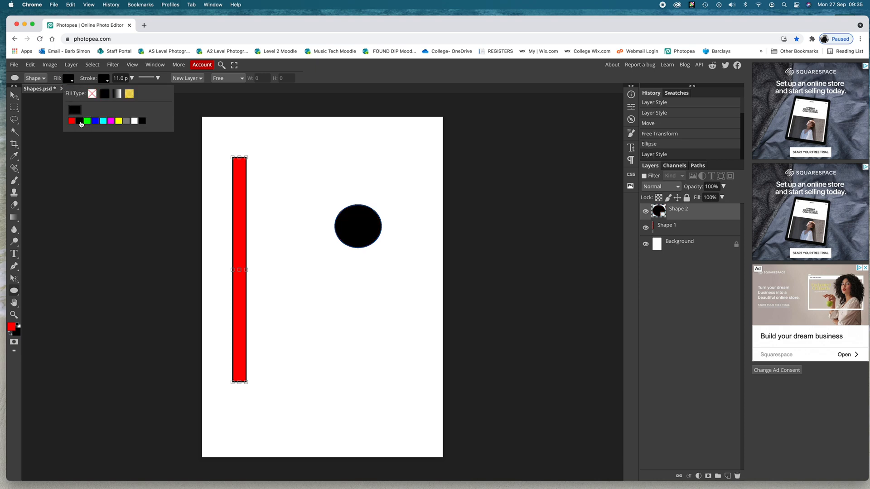
Step: Move the black ellipse to the lower part of the page and enlarge it into a rounder circle
left_click(14, 95)
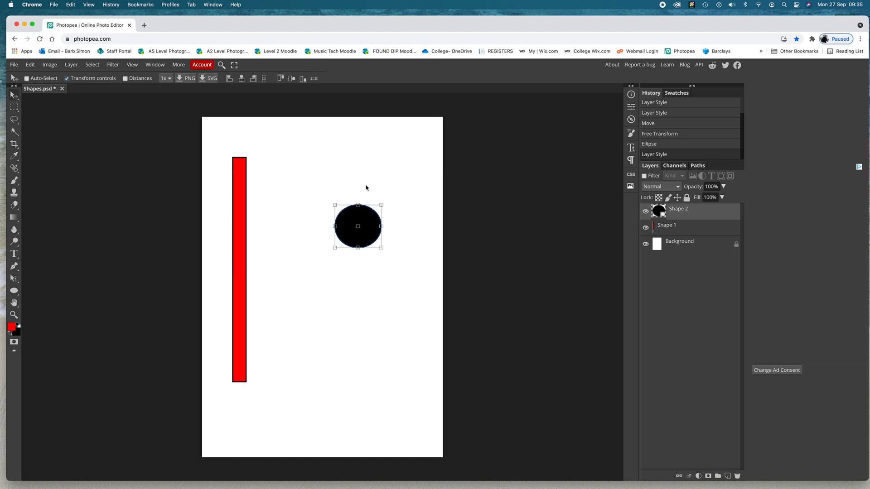
left_click_drag(356, 221, 331, 392)
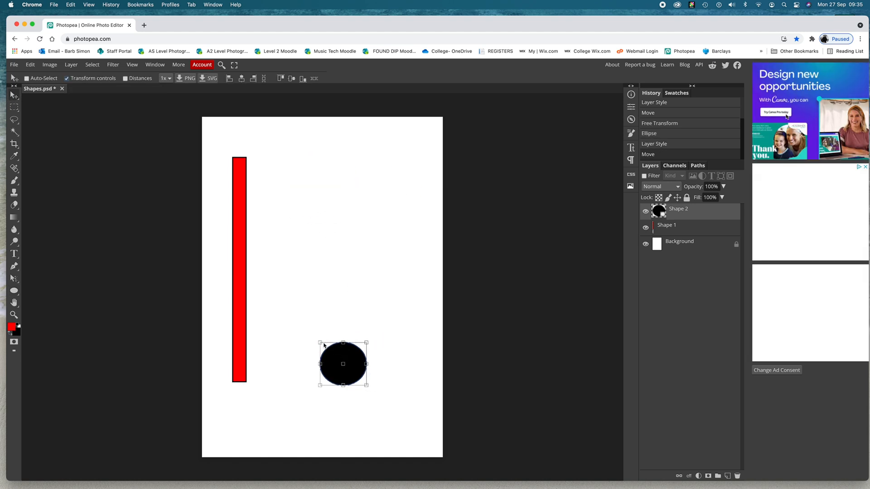
mouse_move(319, 340)
left_mouse_down()
mouse_move(294, 330)
mouse_move(311, 329)
left_mouse_up()
double_click(340, 348)
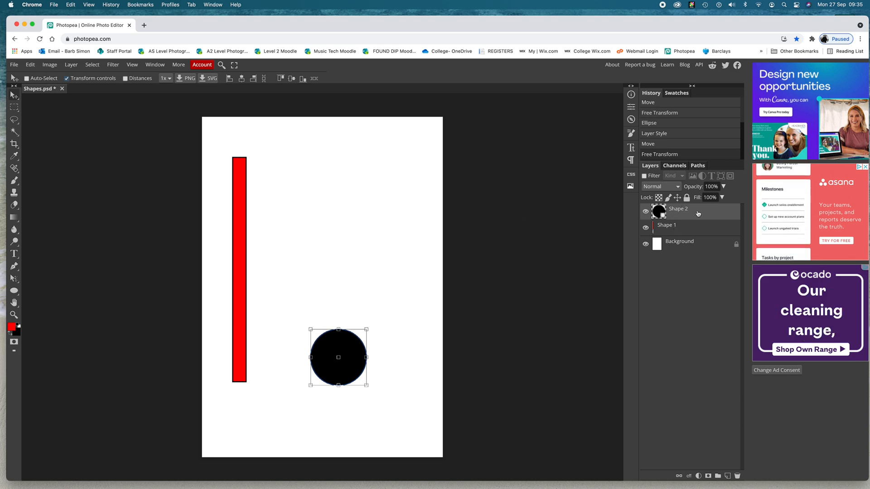
Step: Duplicate the black circle's layer, then move the copy up and to the right of the original and scale it down
left_click_drag(696, 213, 728, 477)
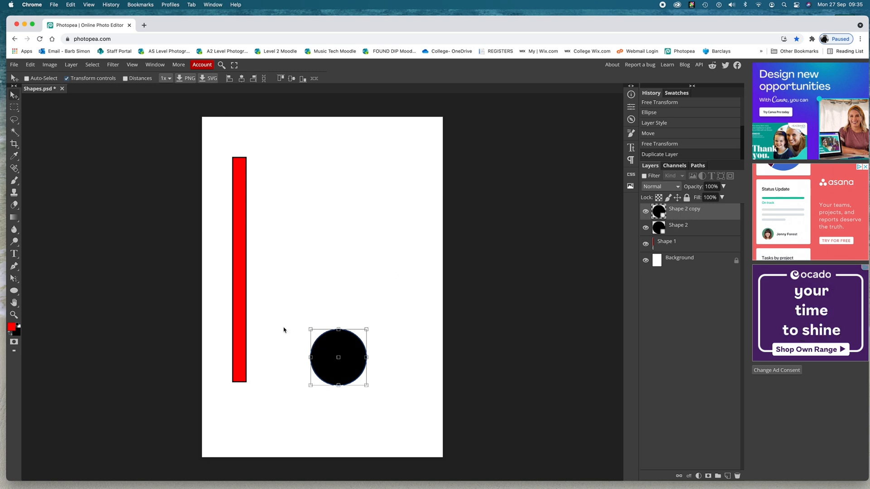
left_click_drag(331, 348, 384, 249)
key("Return")
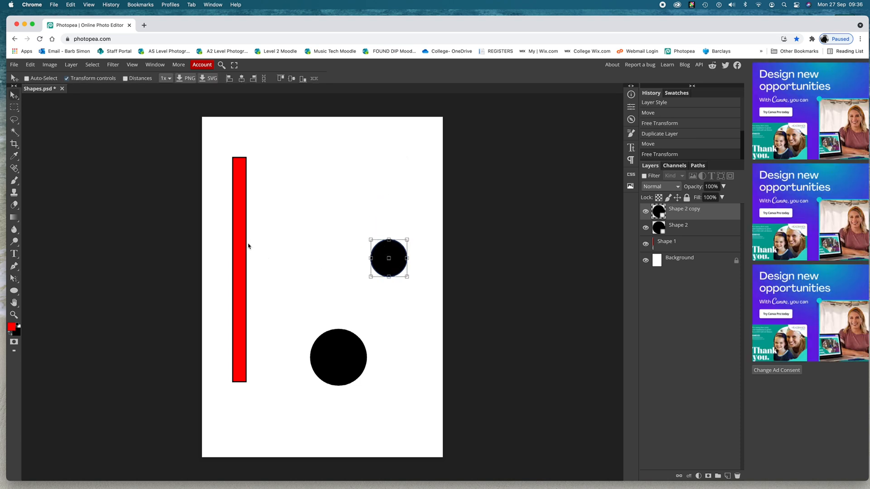
Step: Change the smaller circle's fill to yellow and return to the Move tool
left_click(14, 291)
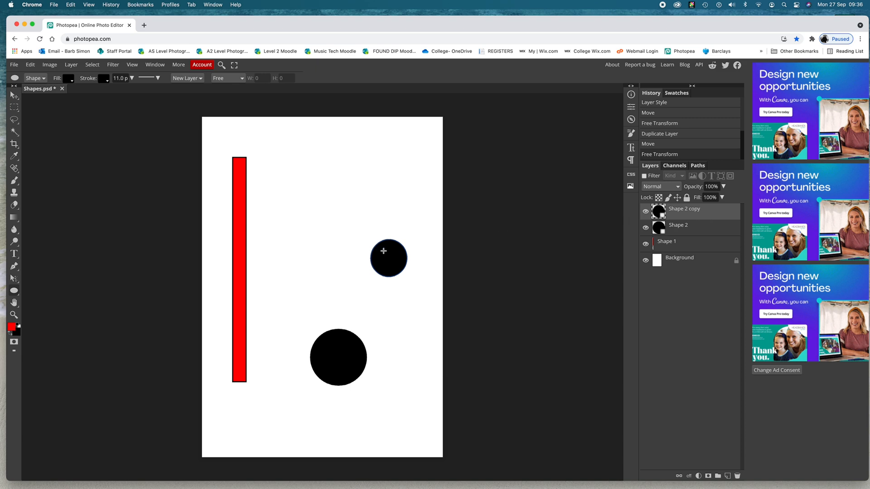
left_click(73, 82)
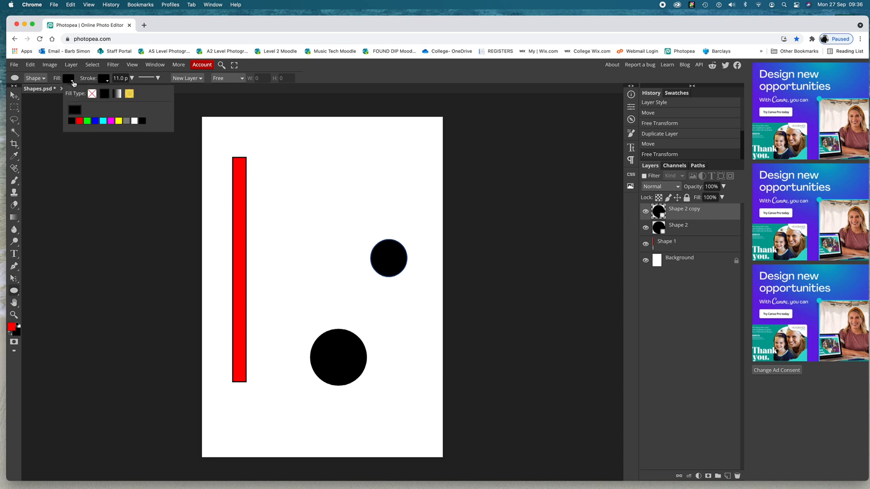
left_click(120, 121)
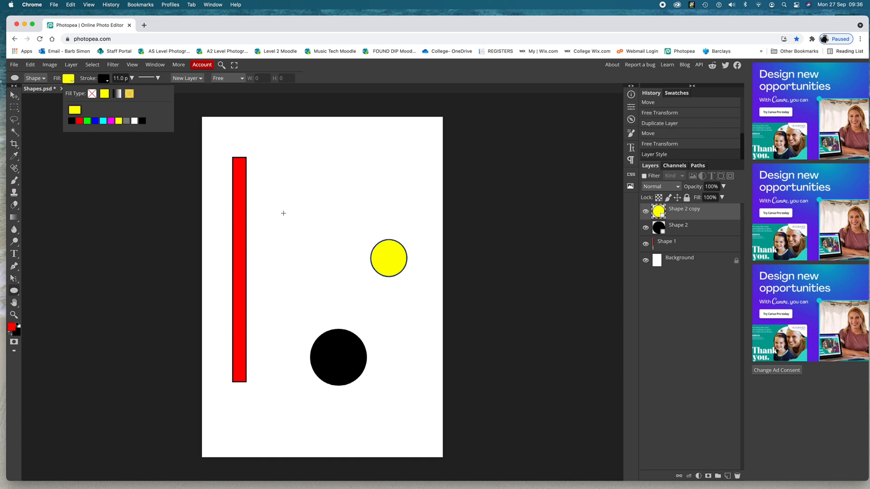
left_click(14, 96)
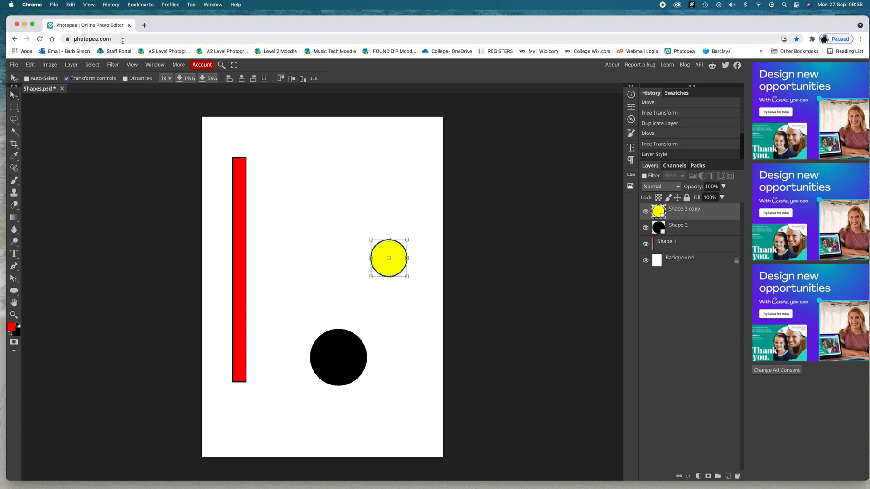
Step: Use the Navigator to zoom and pan around the page, ending at 44% zoom
left_click(156, 65)
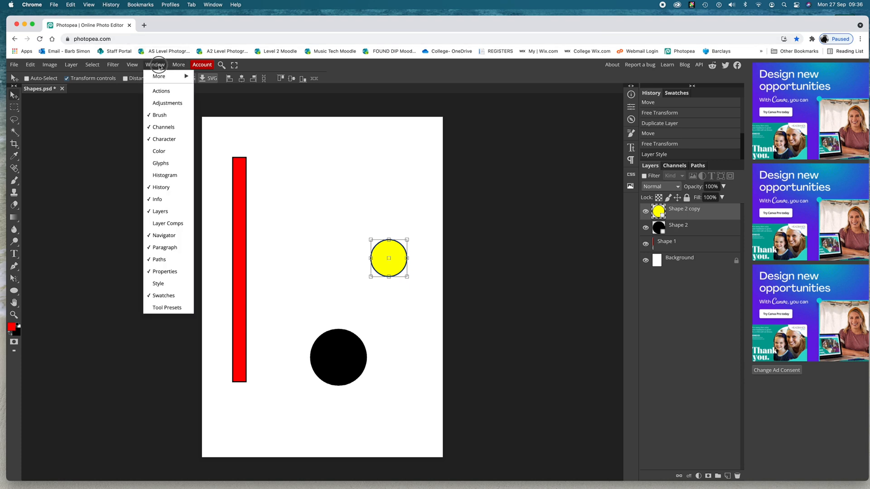
left_click(163, 236)
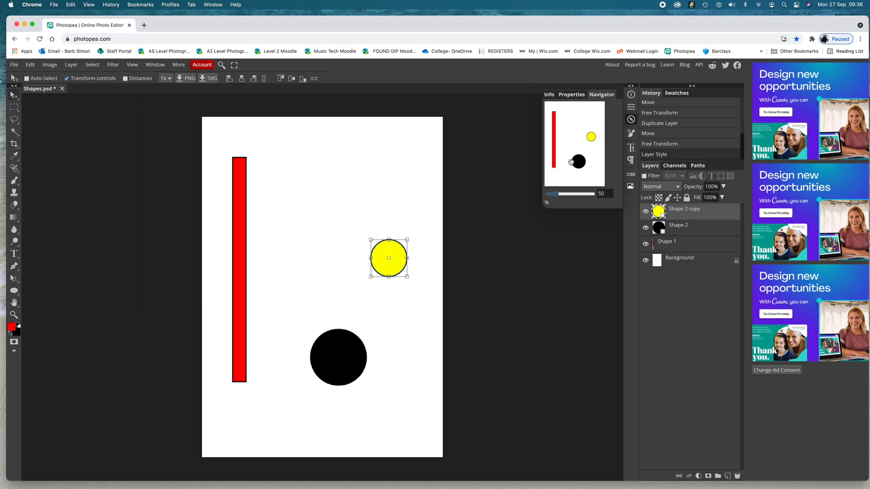
left_click_drag(558, 197, 558, 196)
mouse_move(570, 150)
left_mouse_down()
mouse_move(568, 133)
mouse_move(576, 156)
mouse_move(577, 146)
left_mouse_up()
left_click_drag(562, 199, 556, 198)
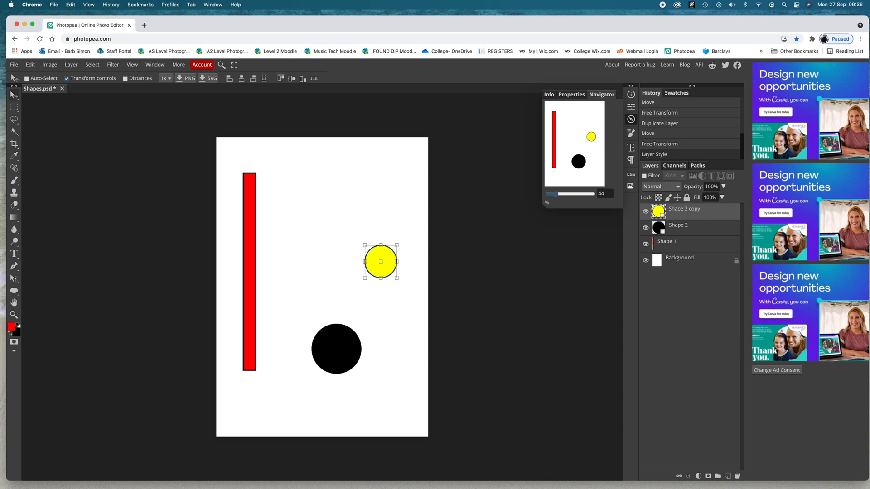
Step: Draw a large yellow triangle over the upper part of the page as a three-sided Parametric Shape with a black stroke
left_click(15, 293)
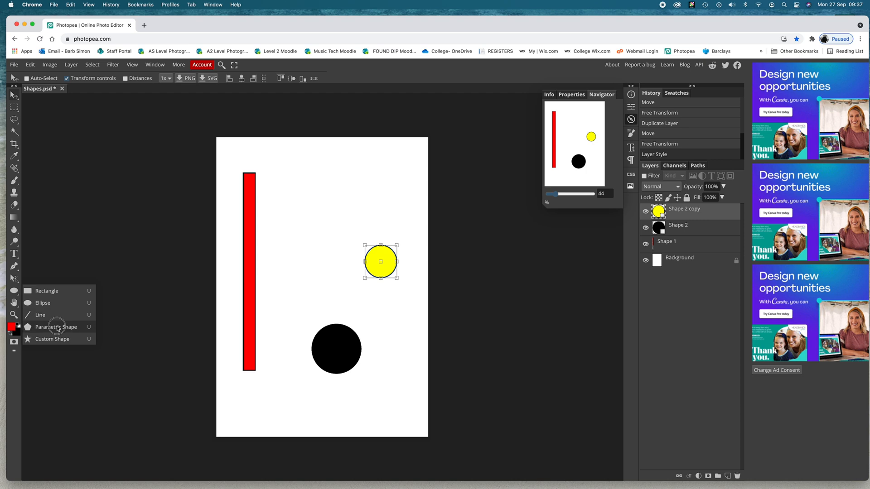
left_click(56, 327)
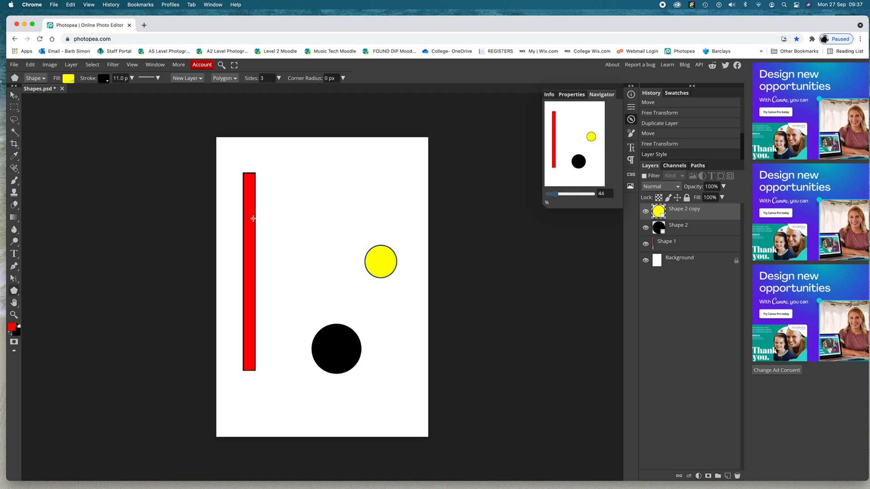
left_click(278, 79)
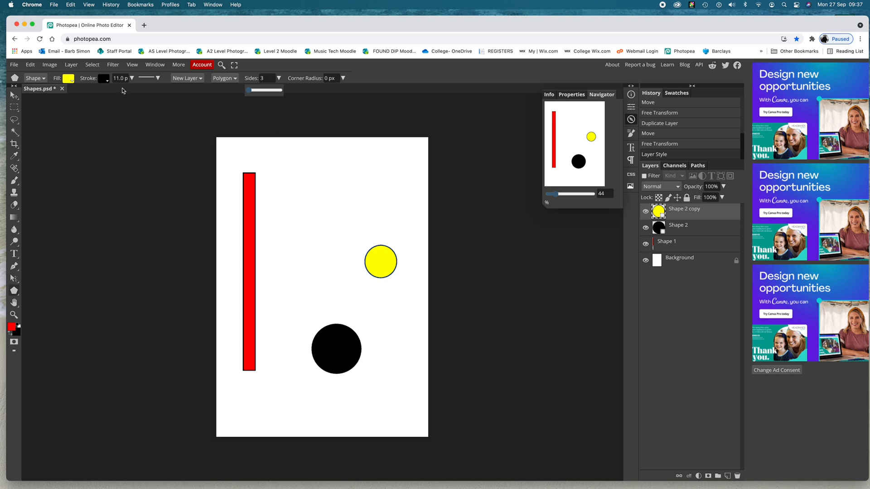
left_click(294, 165)
left_click_drag(294, 166, 339, 254)
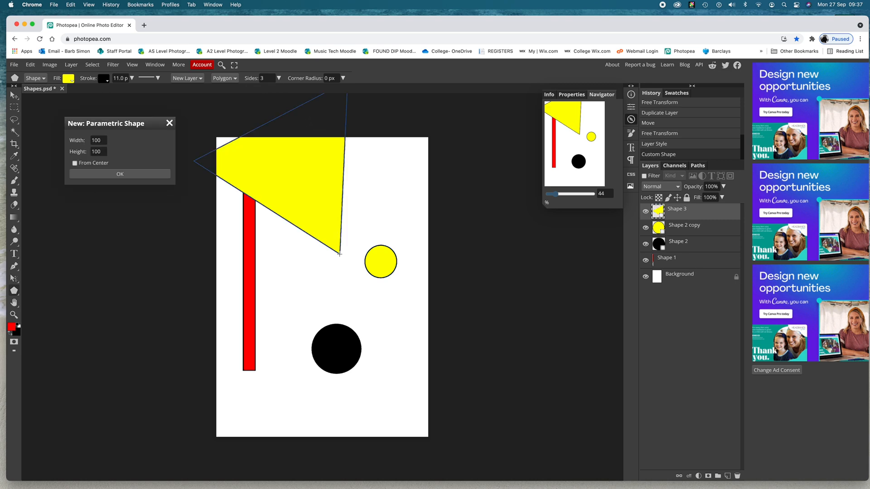
left_click(14, 95)
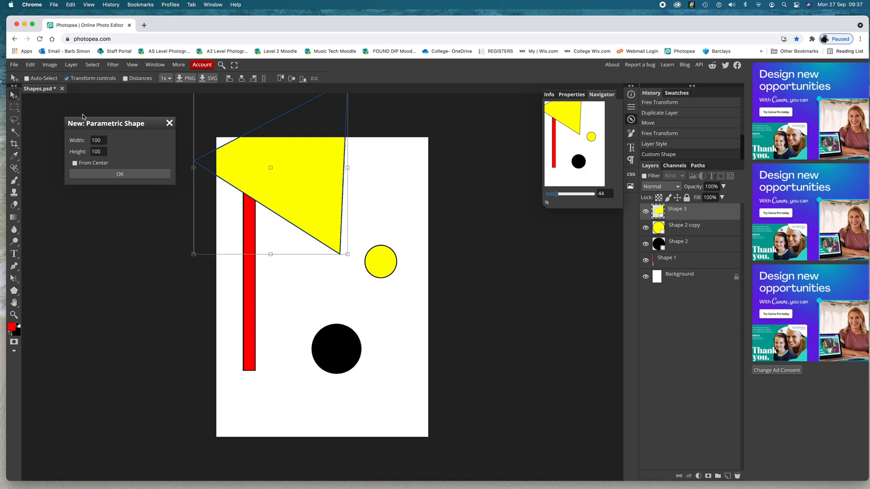
left_click(169, 123)
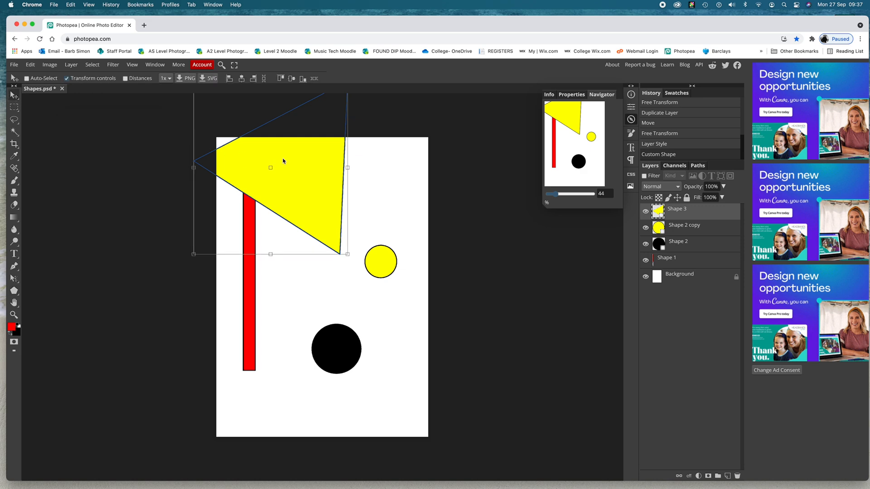
Step: Scale the triangle to about 56% width and 65% height, rotate it about -33.3°, and place it over the black circle
left_click_drag(295, 167, 311, 263)
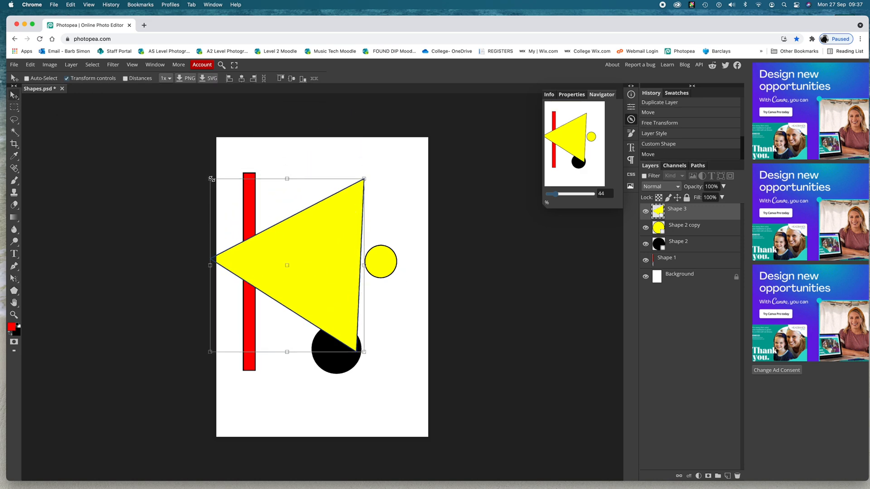
left_click_drag(217, 186, 278, 241)
left_click_drag(340, 277, 300, 207)
left_click_drag(278, 282, 324, 307)
left_click_drag(303, 229, 308, 372)
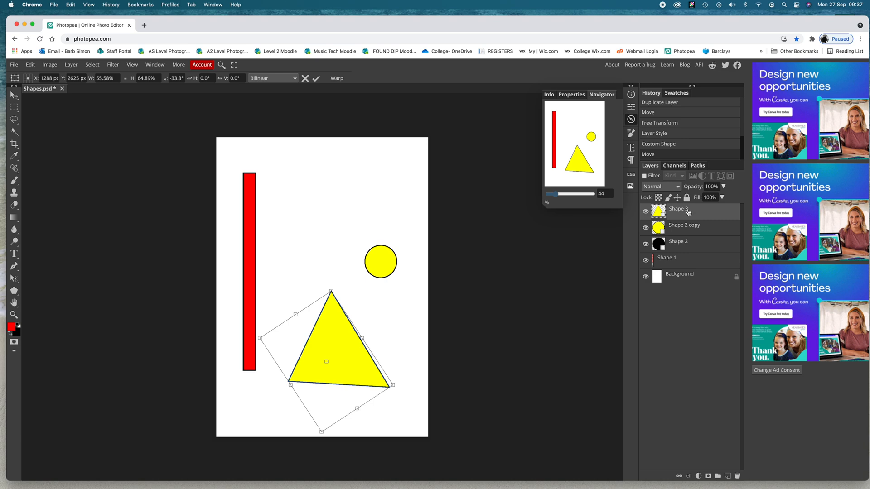
Step: Reorder the triangle's layer directly below the black circle's layer and nudge the triangle slightly up and to the right around the circle
left_click_drag(688, 212, 689, 262)
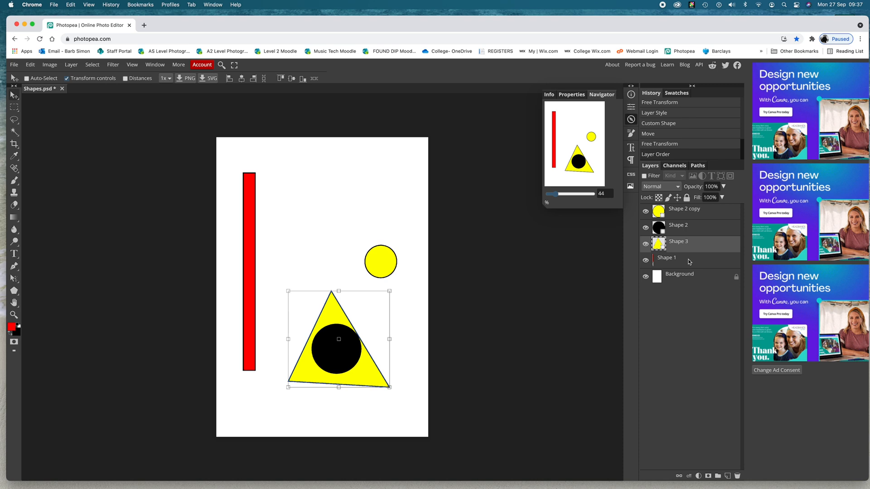
mouse_move(333, 356)
left_mouse_down()
mouse_move(343, 357)
mouse_move(321, 357)
mouse_move(322, 280)
mouse_move(338, 351)
mouse_move(331, 352)
left_mouse_up()
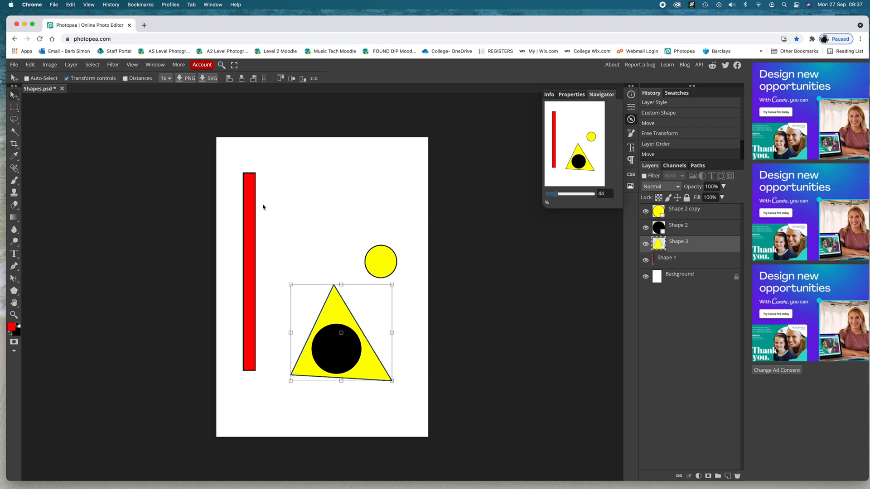
Step: Bring the red bar's layer to the top of the stack and reposition the bar slightly right and down, clear of the triangle
left_click(690, 261)
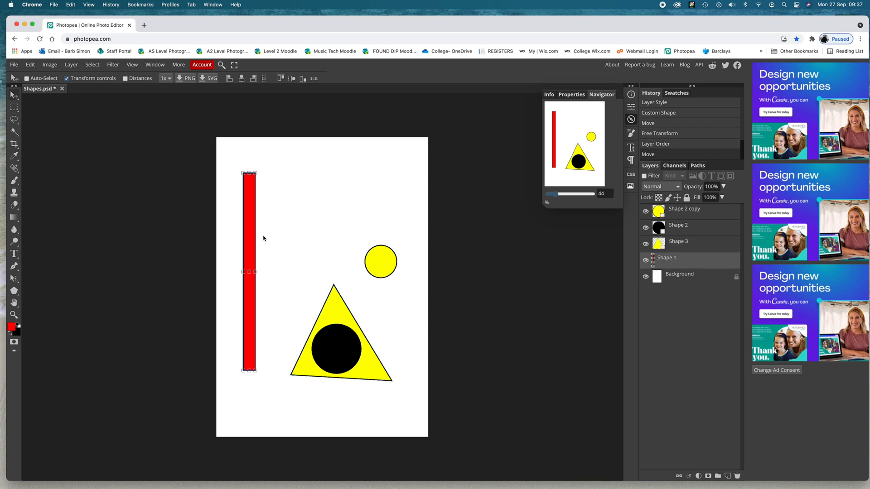
left_click_drag(248, 240, 290, 260)
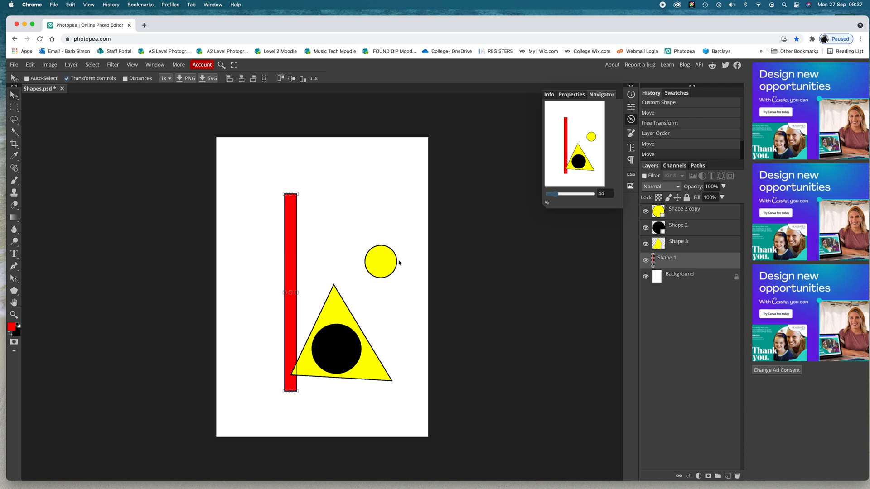
left_click_drag(712, 257, 711, 211)
left_click_drag(289, 255, 258, 257)
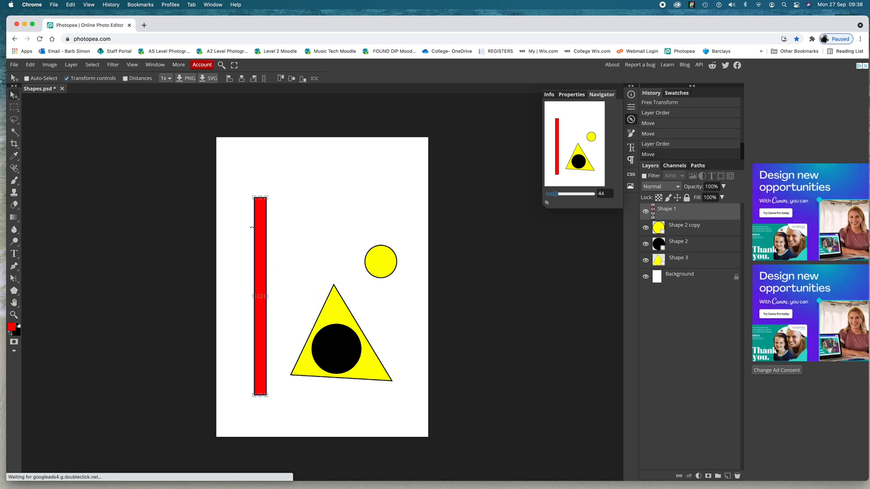
left_click_drag(261, 222, 260, 210)
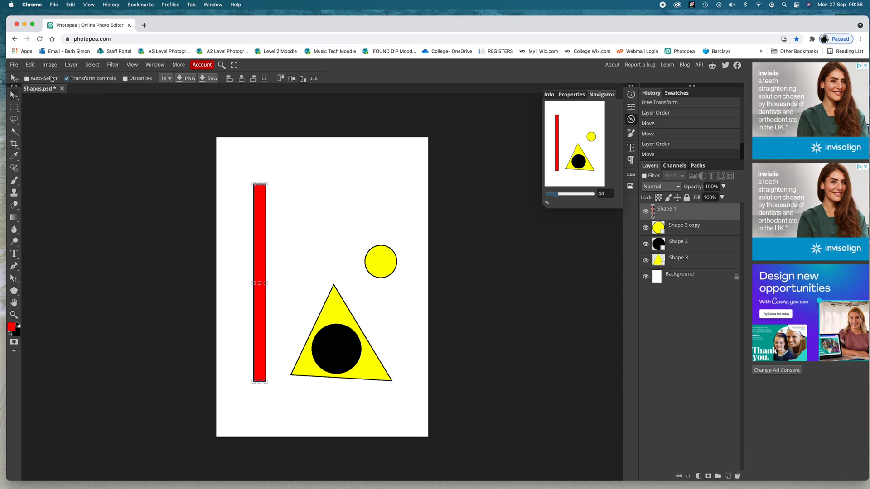
Step: Open the export format choices for the finished composition
left_click(14, 64)
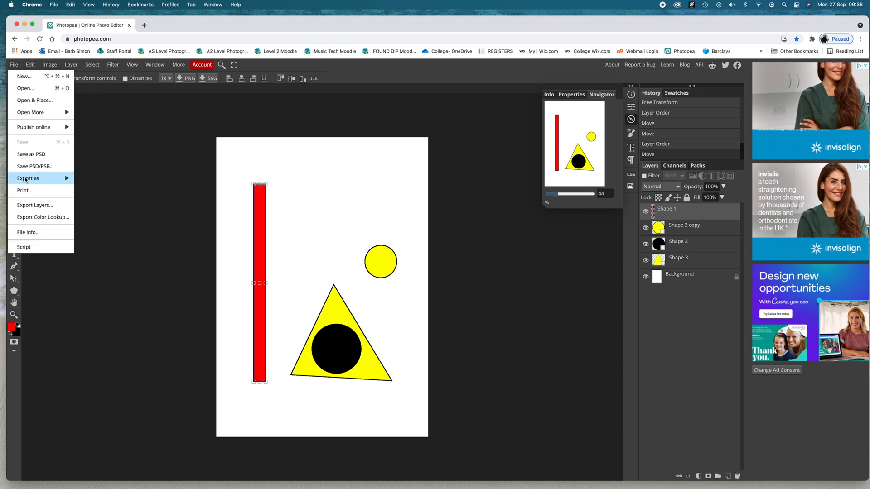
mouse_move(26, 180)
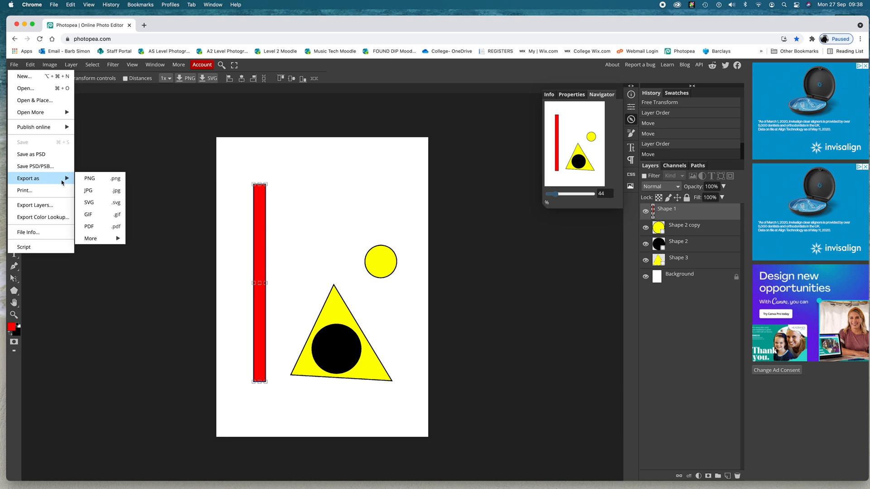